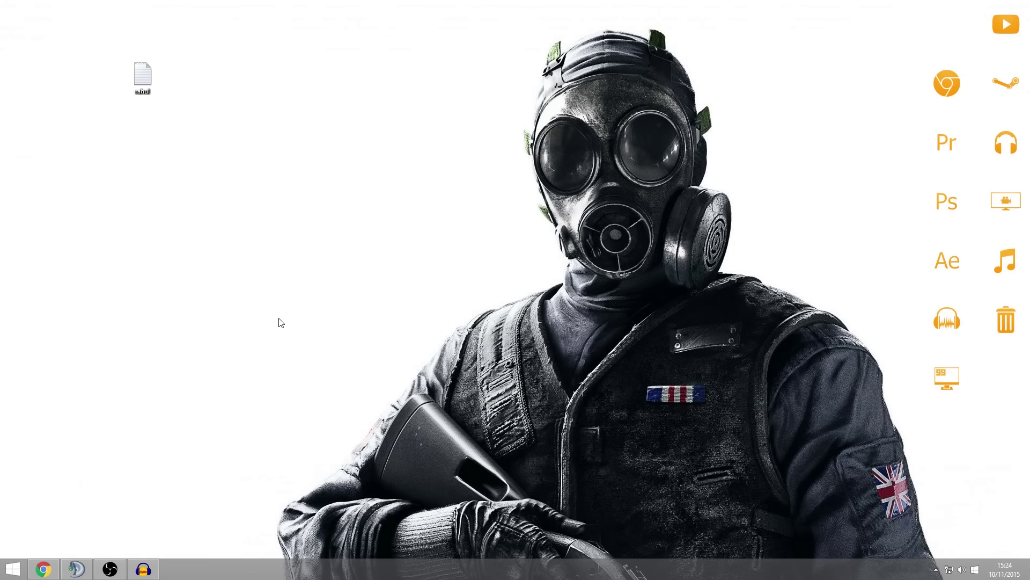
- Open the rahul file from the desktop and review its viewmodel, crosshair, sound and bind settings
double_click(135, 78)
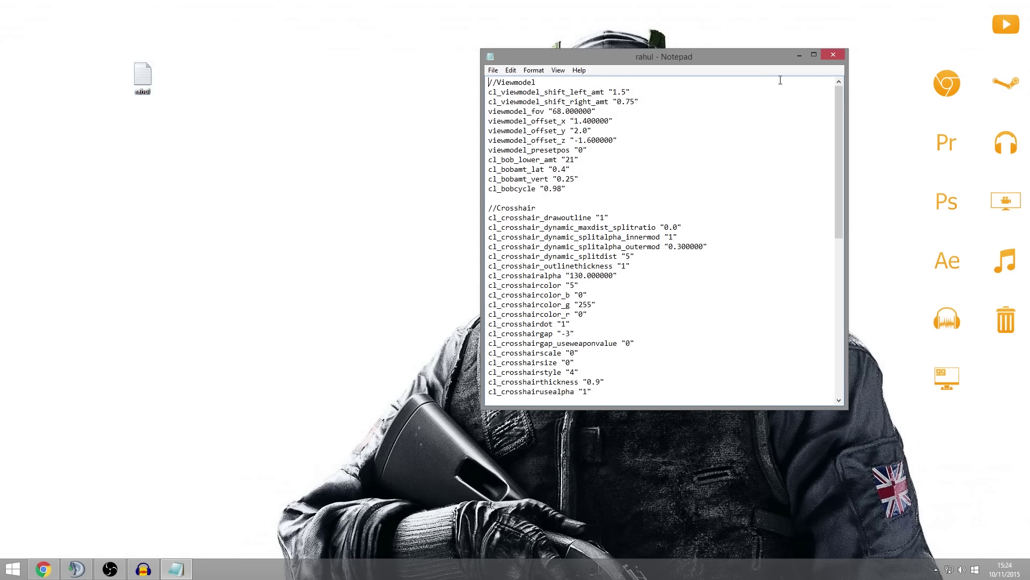
left_click(812, 55)
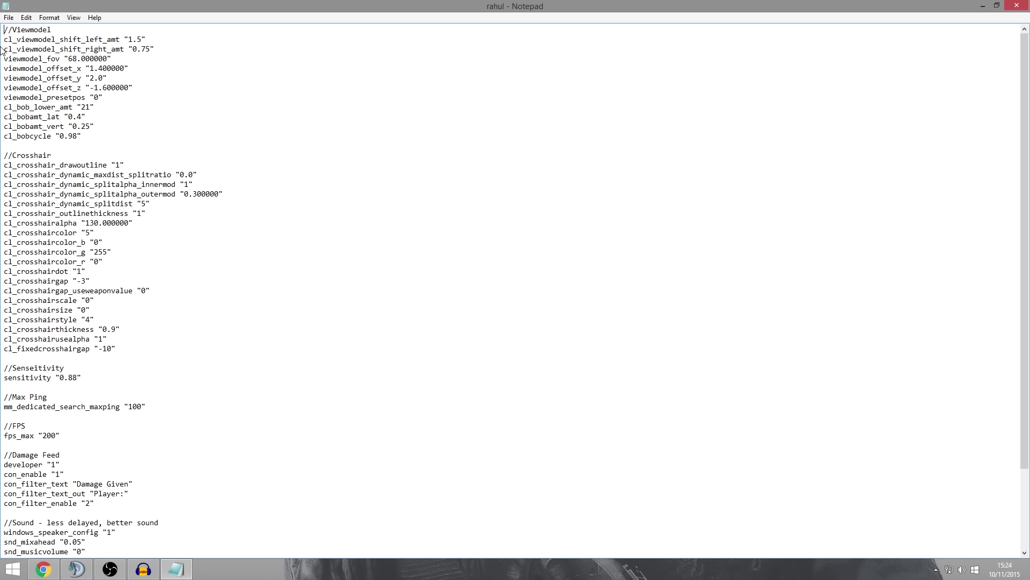
scroll(299, 260, "down", 4)
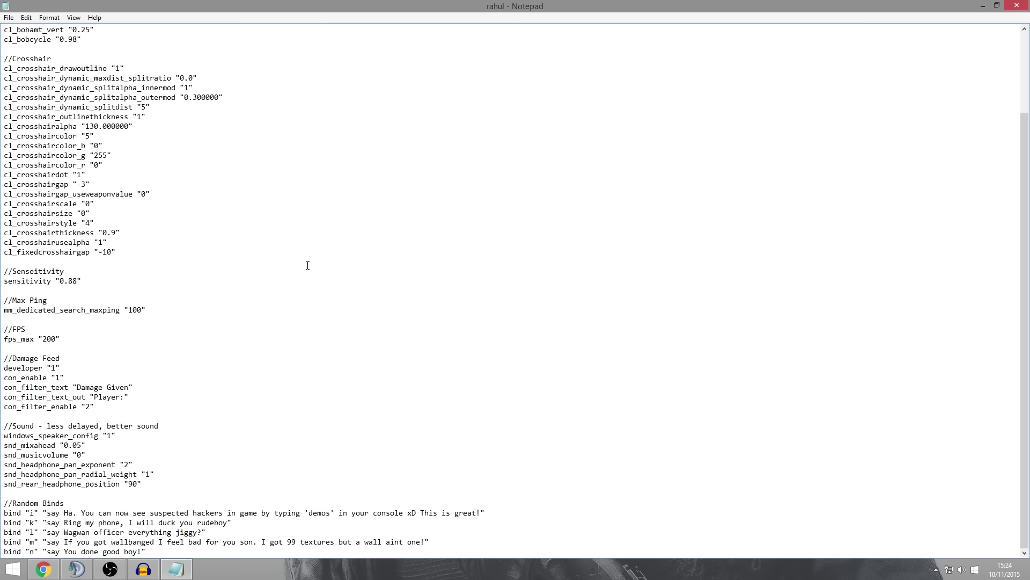
scroll(187, 247, "up", 4)
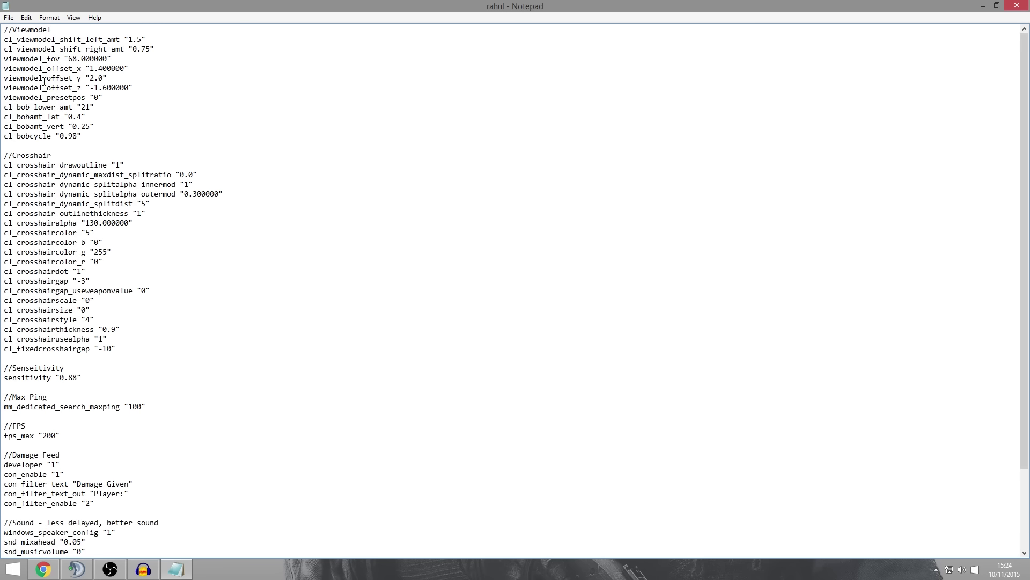
scroll(130, 388, "down", 4)
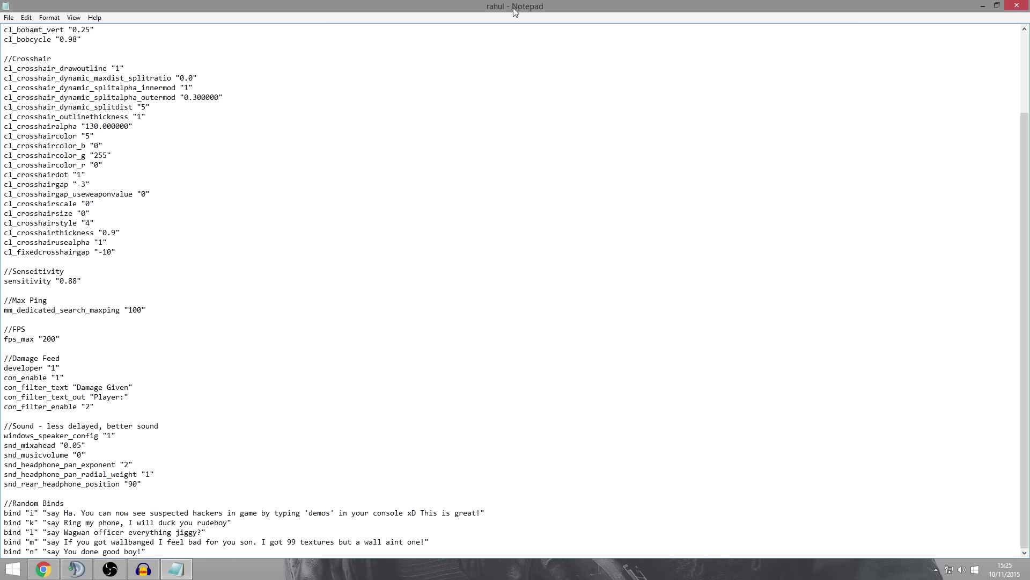
left_click_drag(509, 7, 573, 54)
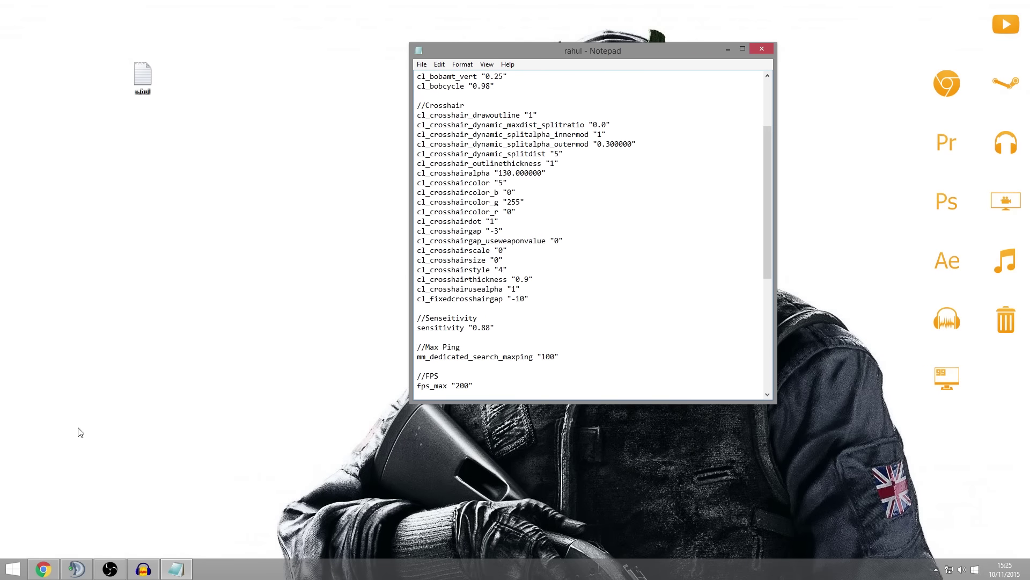
- Go to GAMES\steamapps\common\Counter-Strike Global Offensive\csgo\cfg on the Games (E:) drive and select the config file
left_click(12, 569)
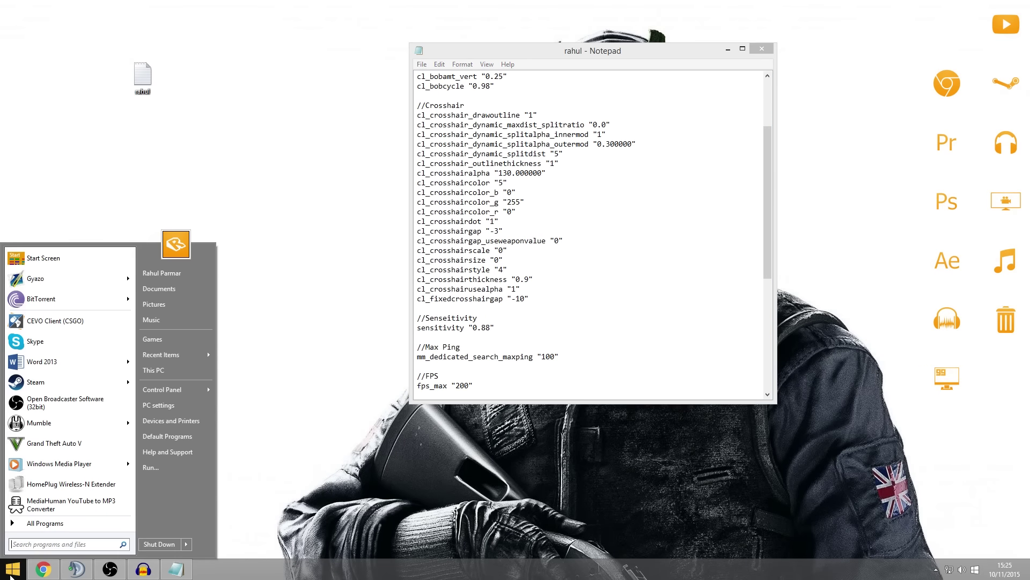
left_click(174, 375)
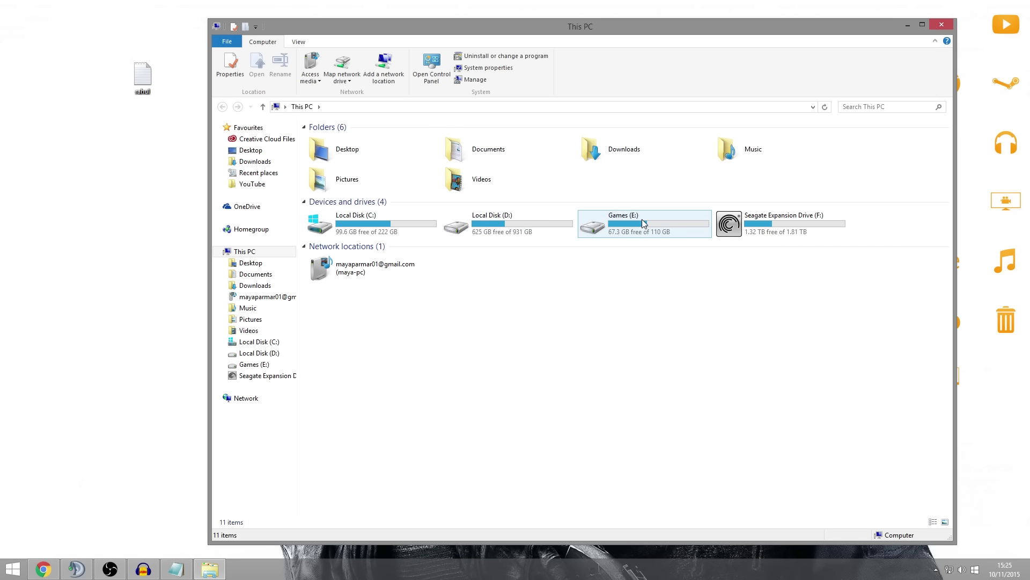
mouse_move(643, 222)
double_click(650, 233)
double_click(454, 141)
double_click(450, 140)
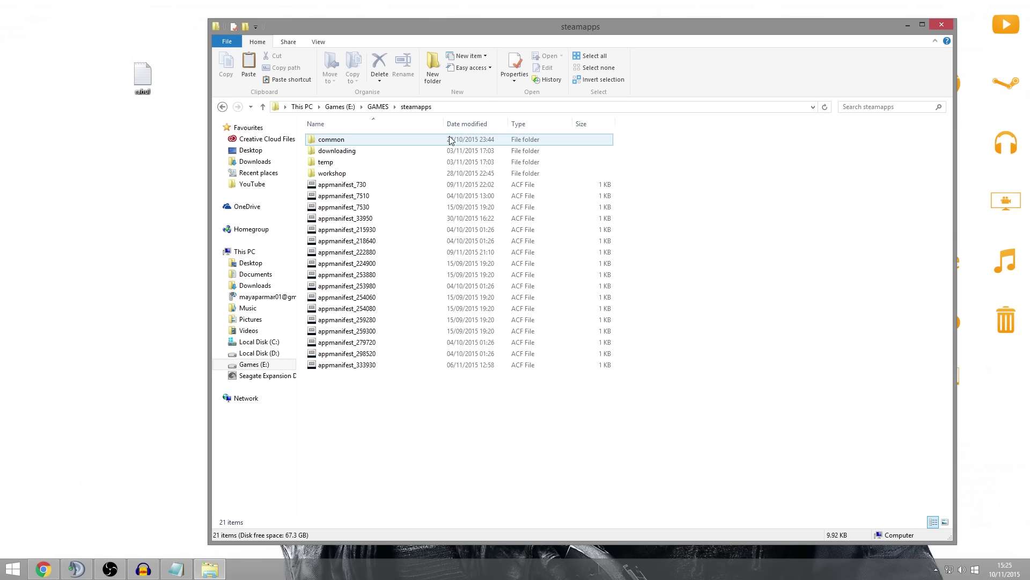
double_click(451, 140)
double_click(451, 140)
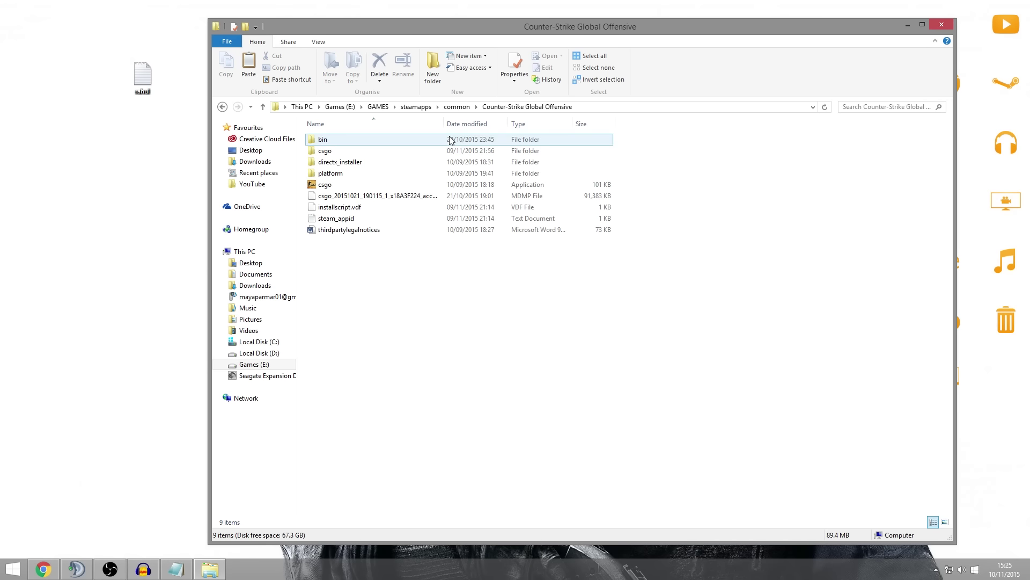
double_click(336, 152)
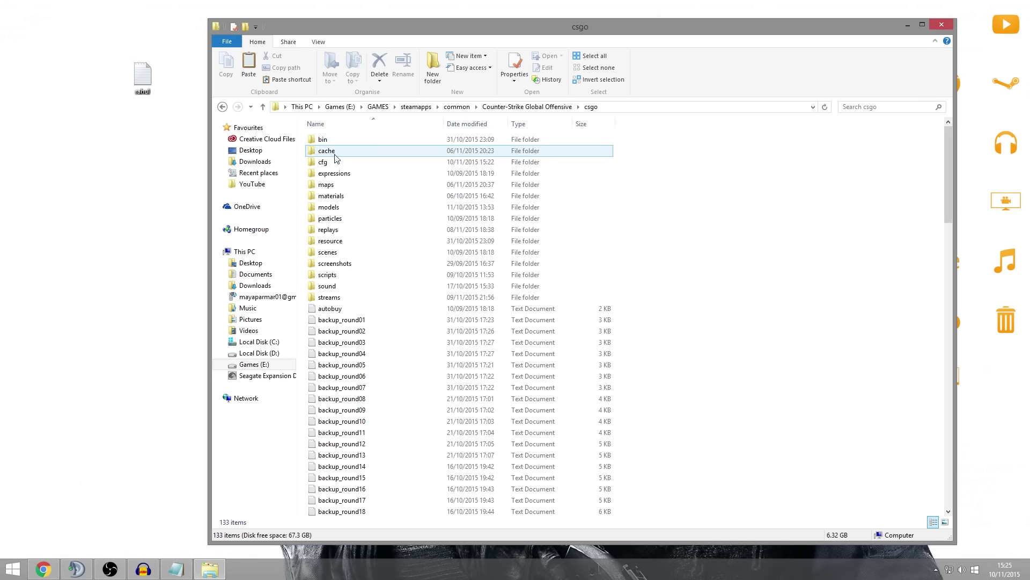
double_click(368, 166)
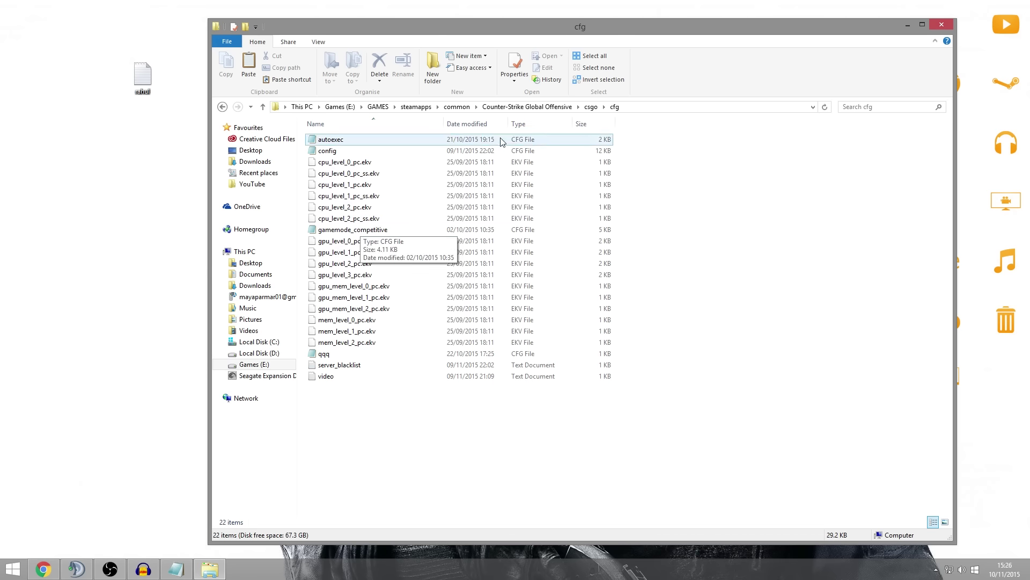
left_click_drag(527, 28, 356, 25)
left_click(230, 147)
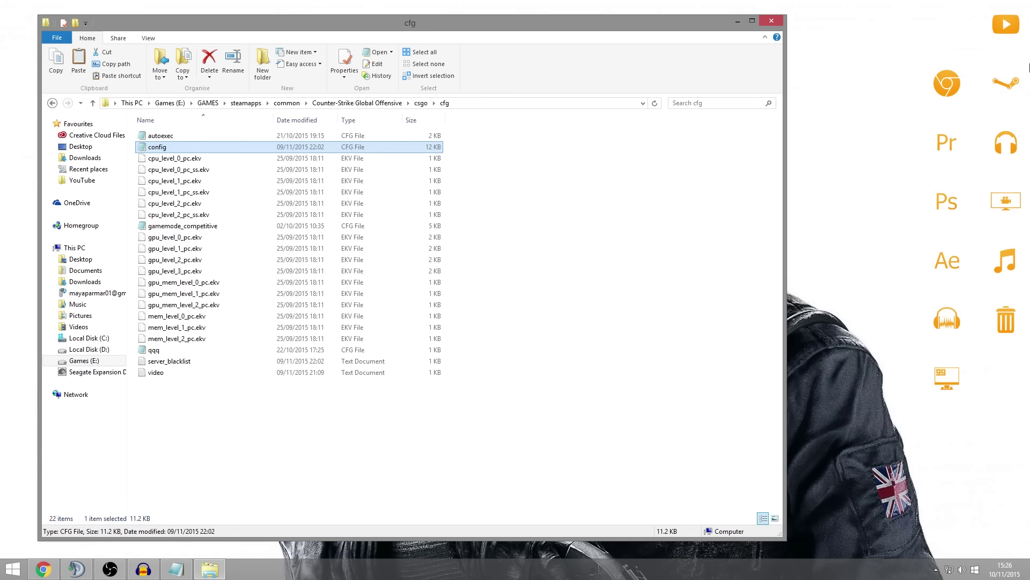
- View the backup cfg folder inside YouTube\Editing Stuff and close its window
left_click(1005, 27)
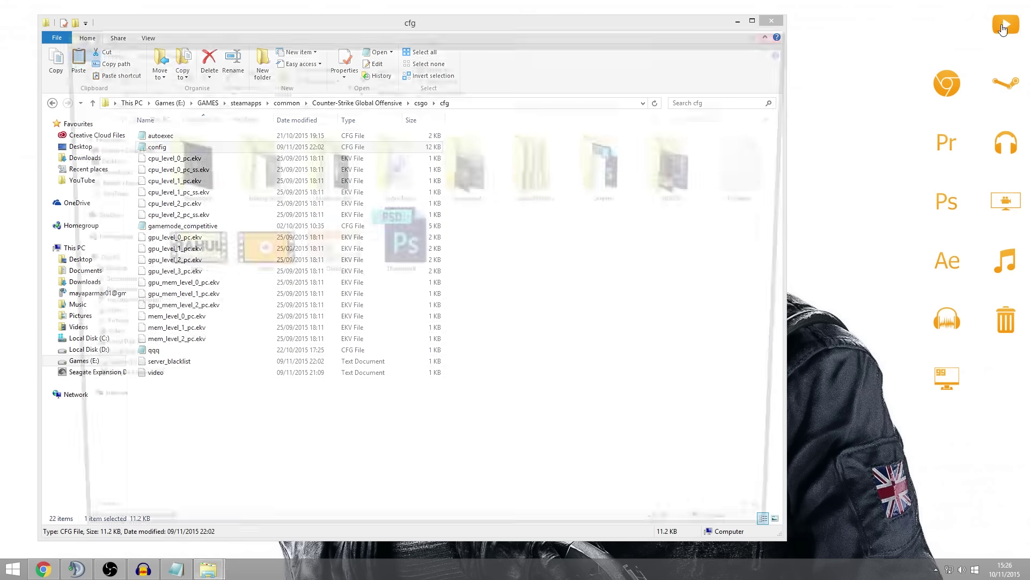
double_click(250, 166)
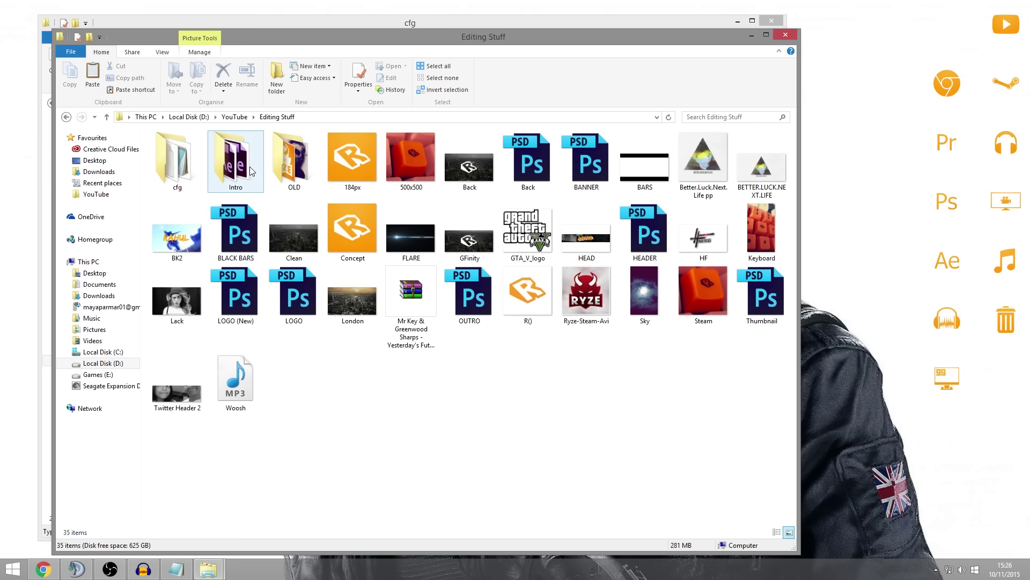
double_click(167, 171)
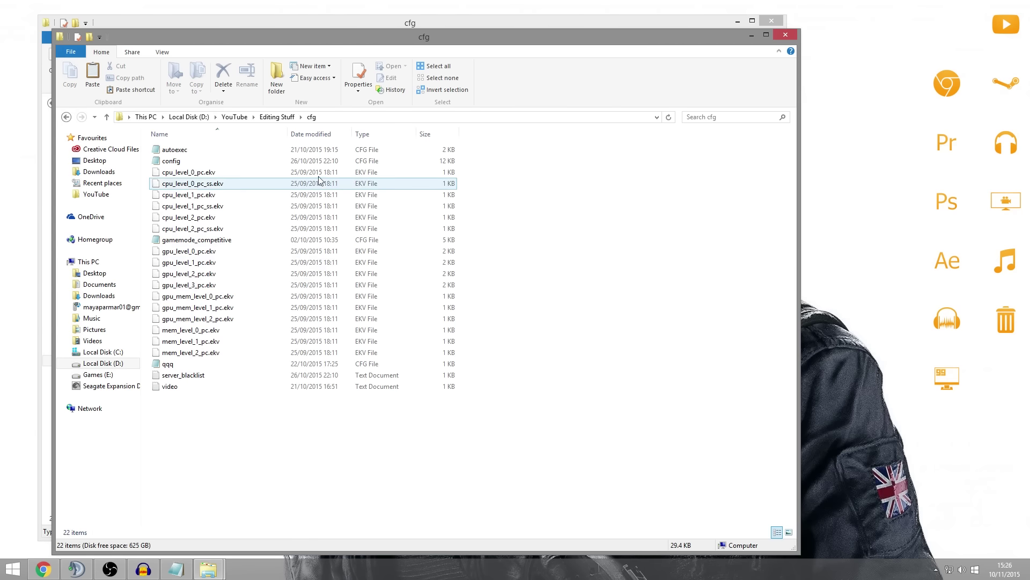
left_click_drag(407, 40, 531, 43)
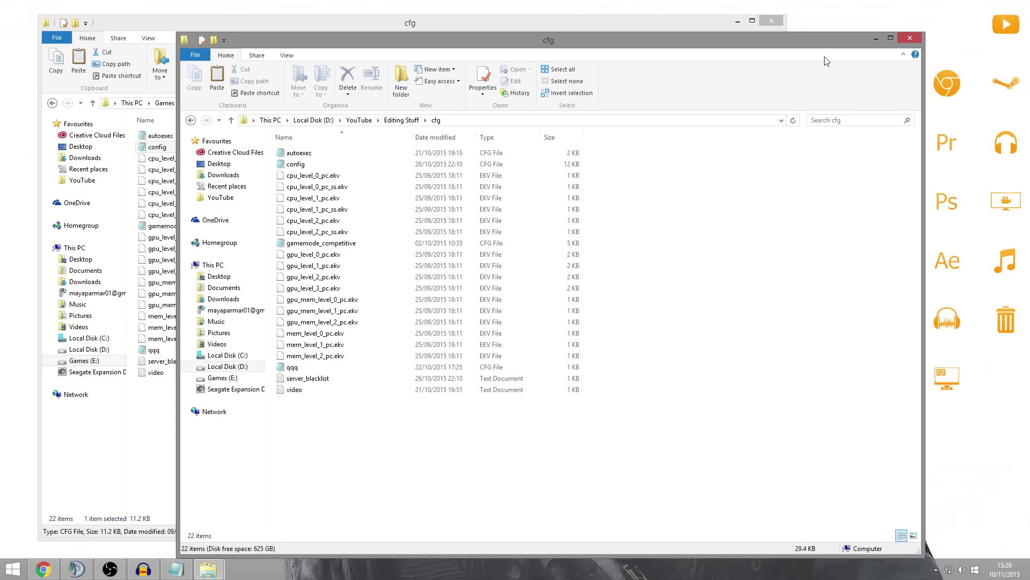
left_click(909, 39)
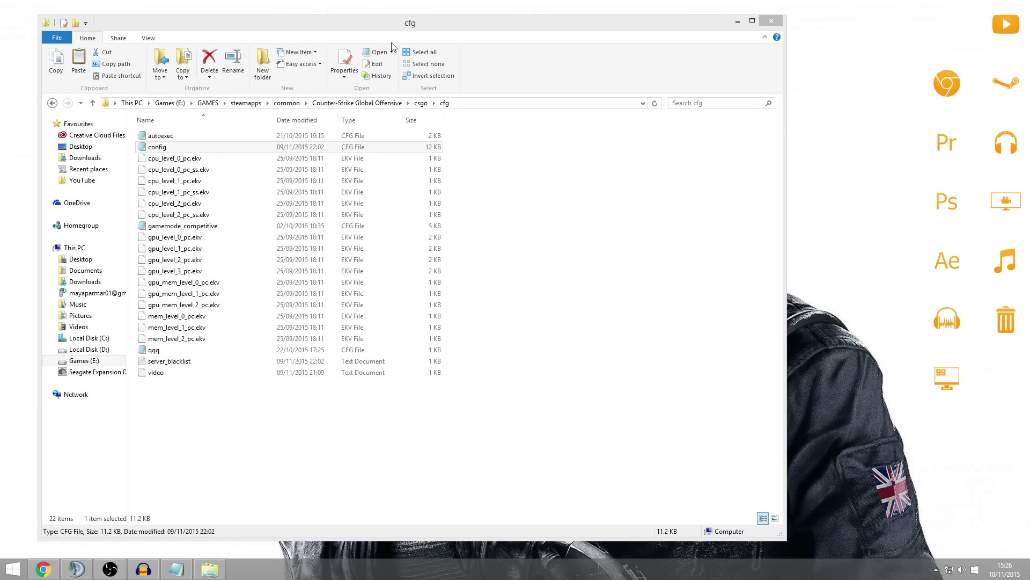
- Copy the rahul file from the desktop into the game's cfg folder and open the copy
left_click_drag(377, 23, 502, 12)
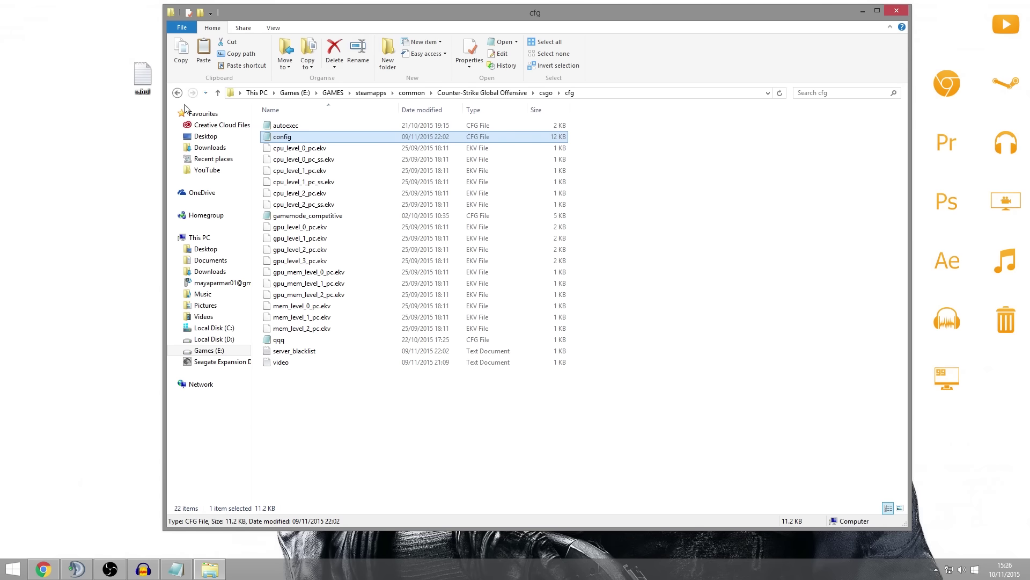
left_click_drag(144, 78, 451, 429)
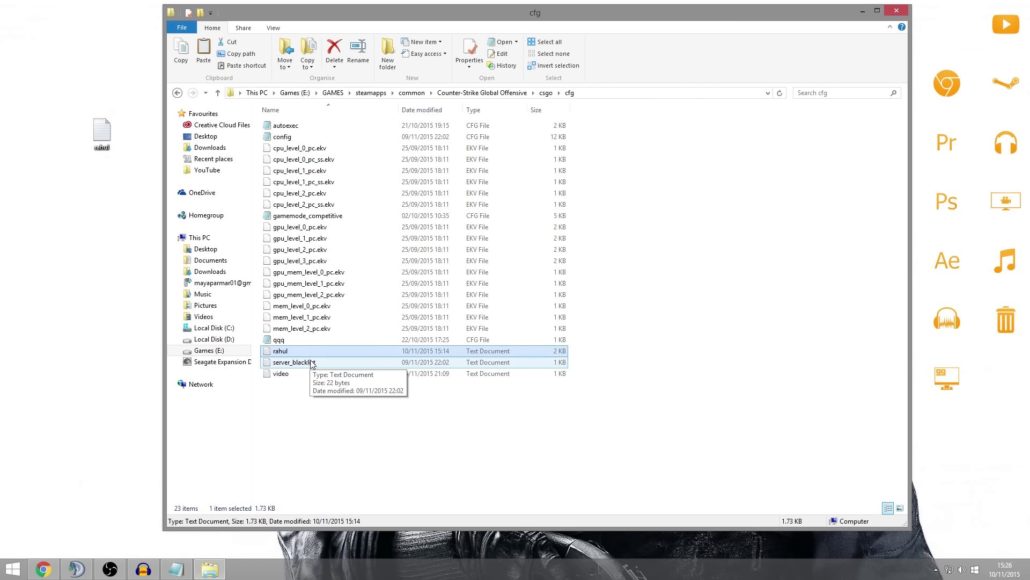
double_click(281, 351)
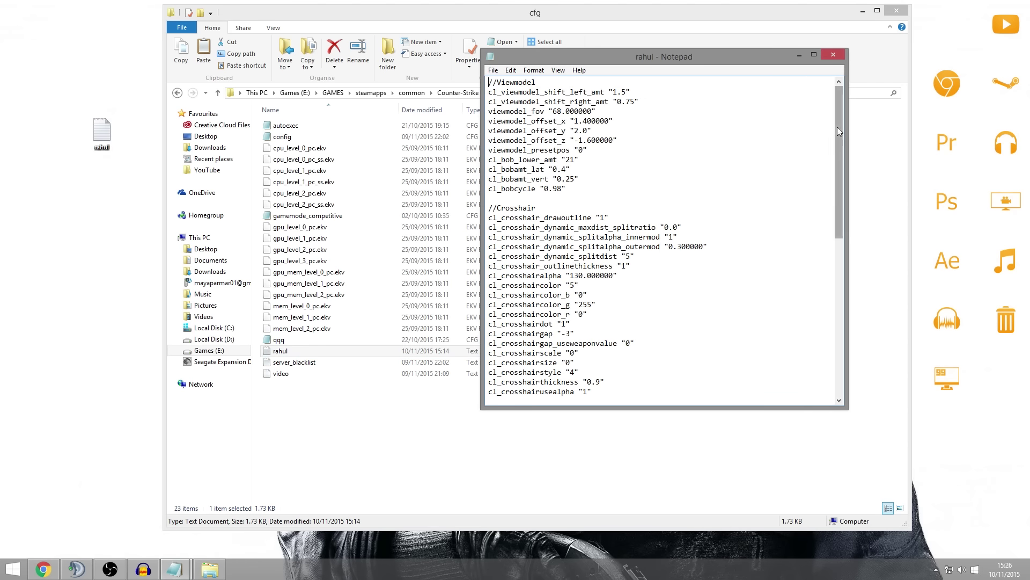
- Try removing the sensitivity comment and its command from the rahul file, and undo the deletion
left_click_drag(838, 126, 841, 212)
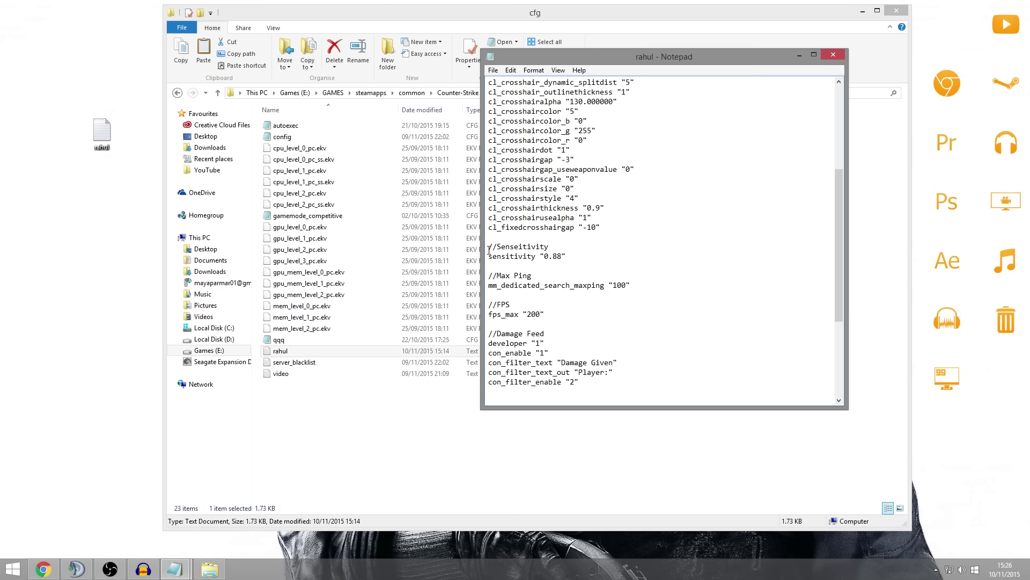
left_click_drag(597, 264, 491, 246)
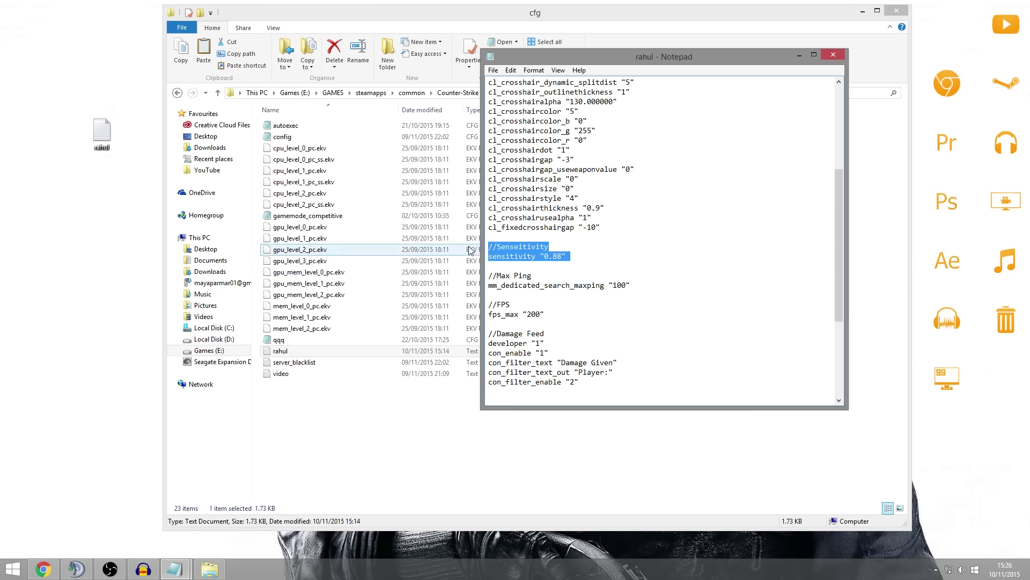
key("Delete")
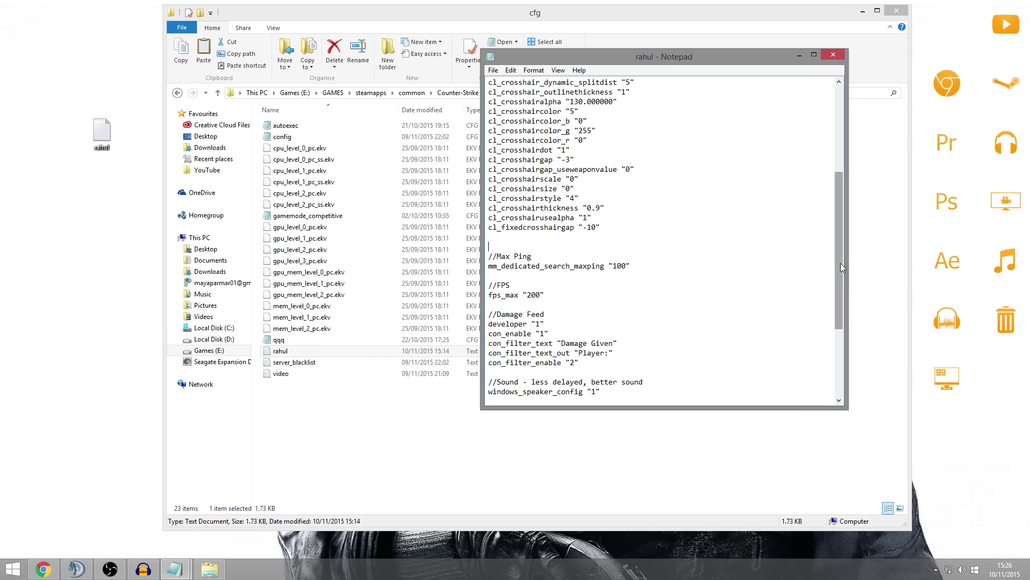
left_click_drag(840, 248, 840, 258)
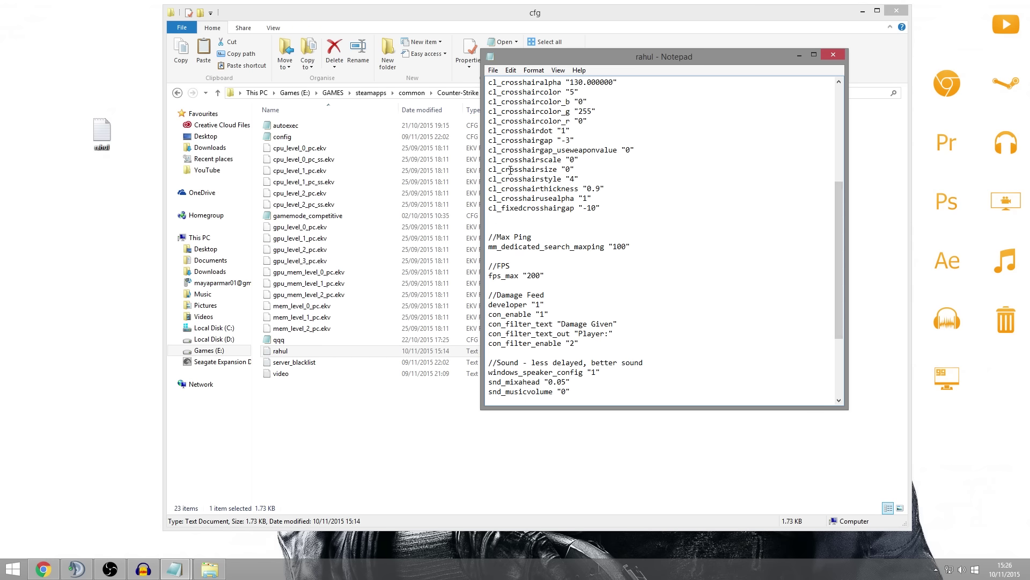
key("ctrl+z")
left_click(713, 196)
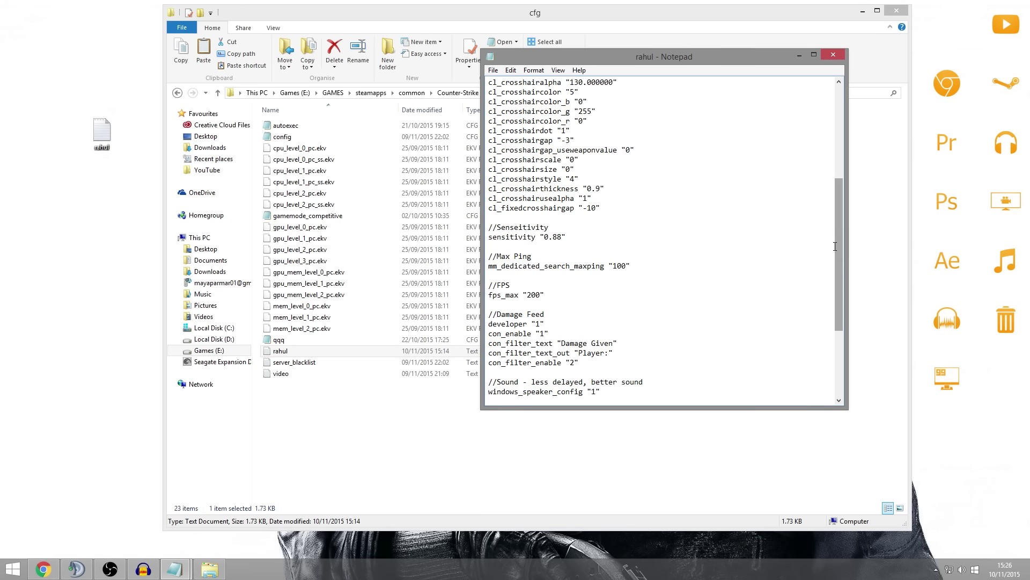
- In a Save As for the rahul file, set the file type to All Files and open the file name for editing
scroll(585, 304, "up", 7)
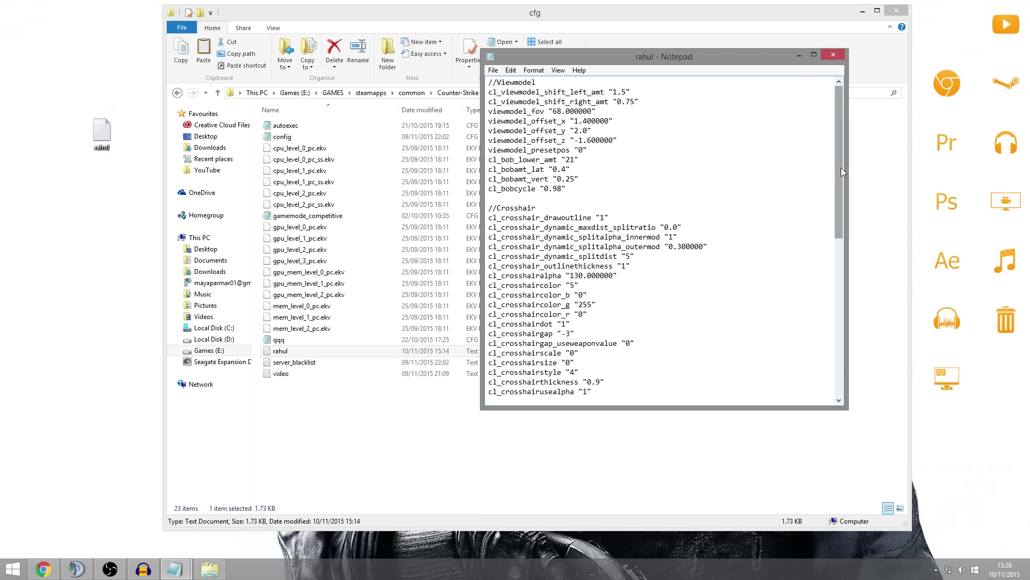
left_click_drag(842, 168, 851, 357)
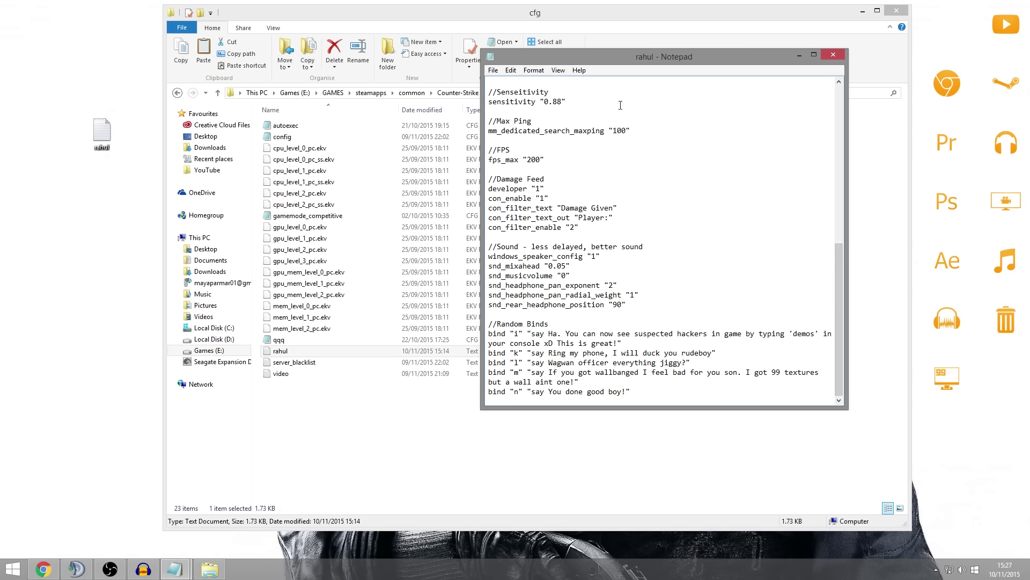
left_click(493, 71)
left_click(516, 117)
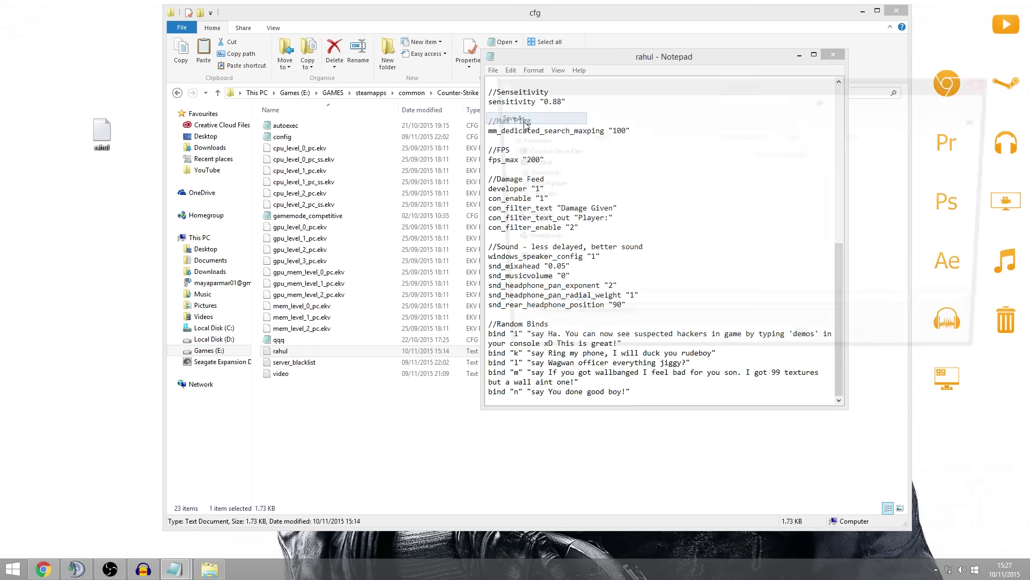
left_click(593, 324)
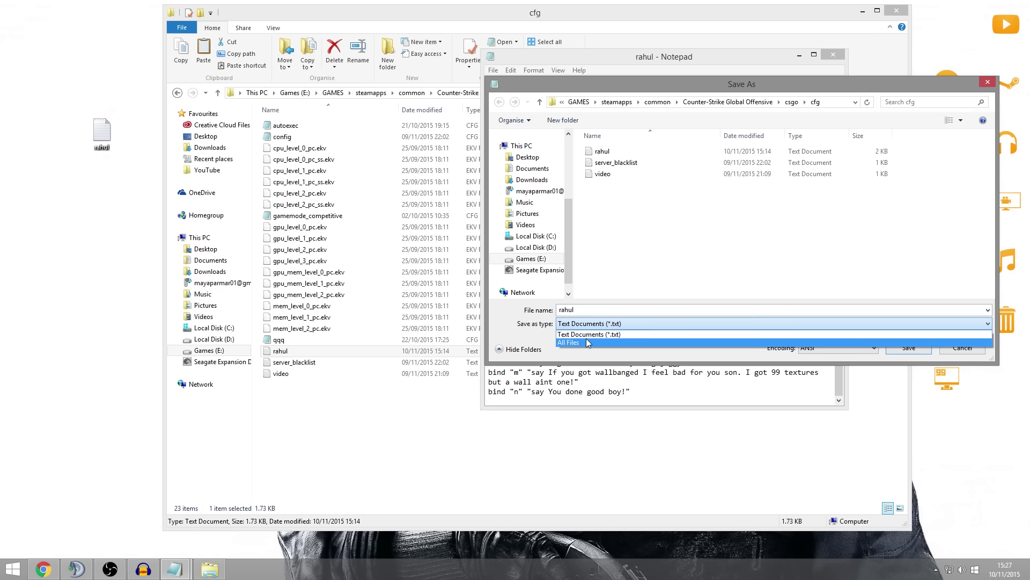
left_click(590, 344)
double_click(588, 311)
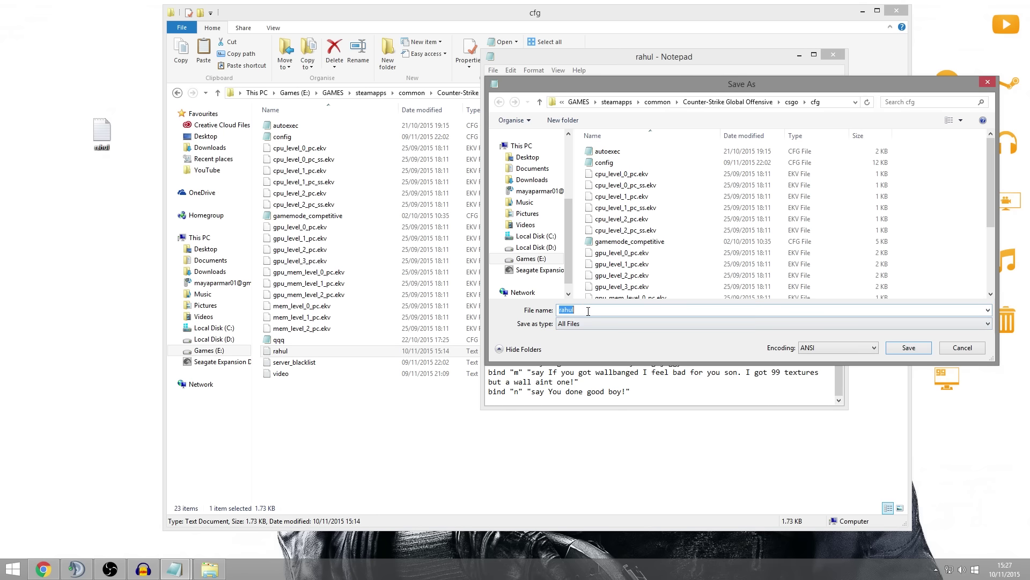
left_click(588, 311)
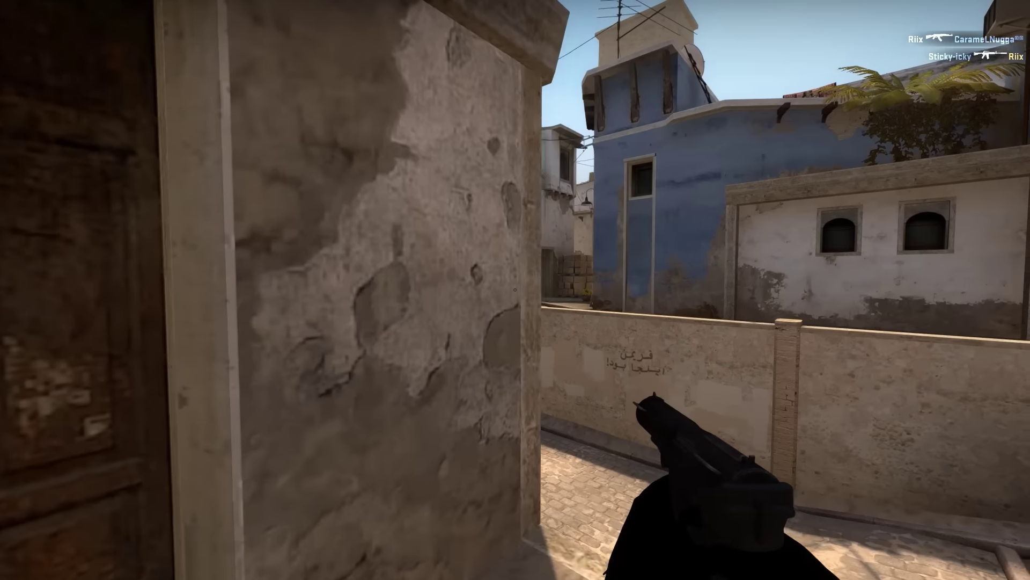
- Switch to Counter-Strike: Global Offensive and run exec rahul in the developer console
key("grave")
type("e")
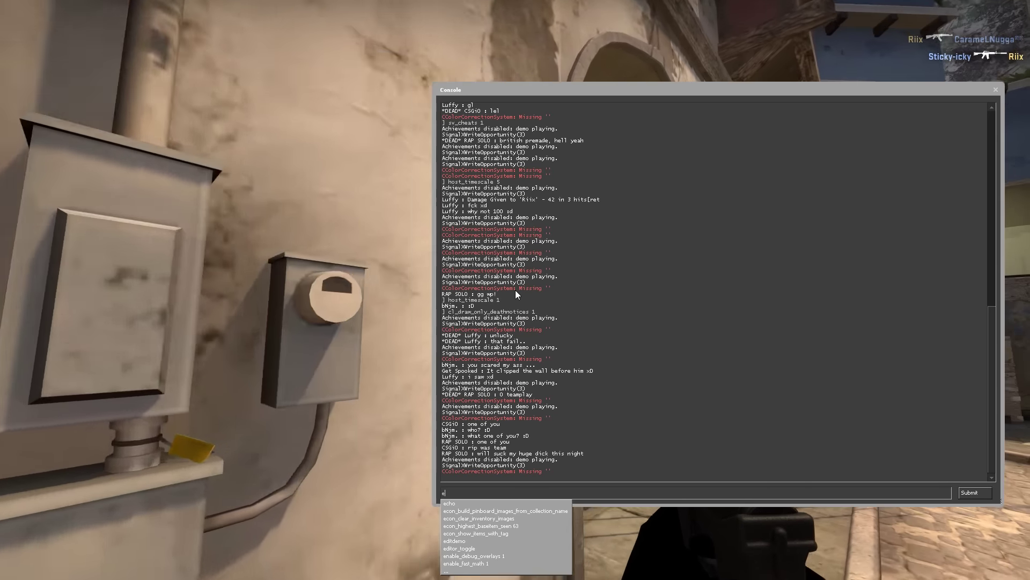
type("xec ra")
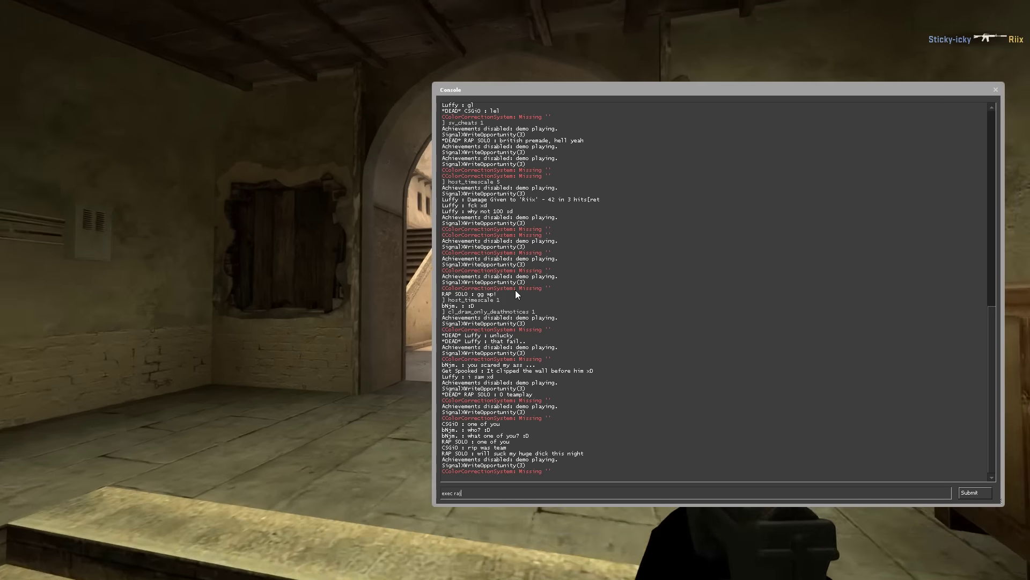
type("hul")
key("Return")
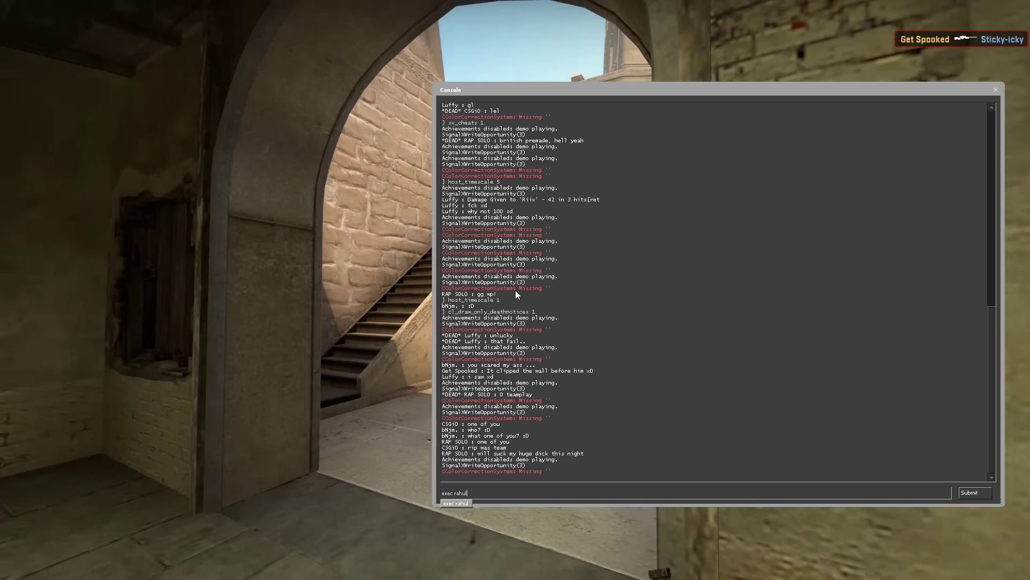